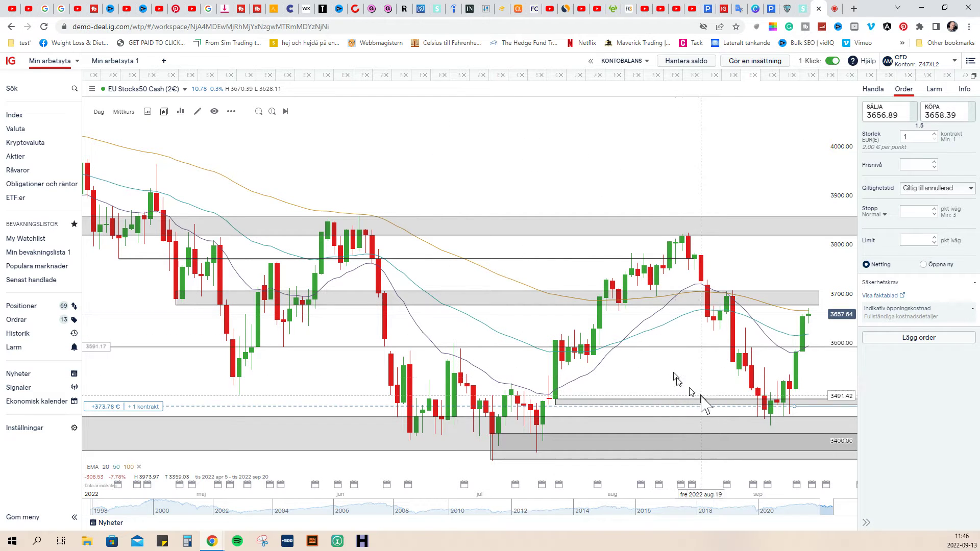
scroll(655, 435, up, 1)
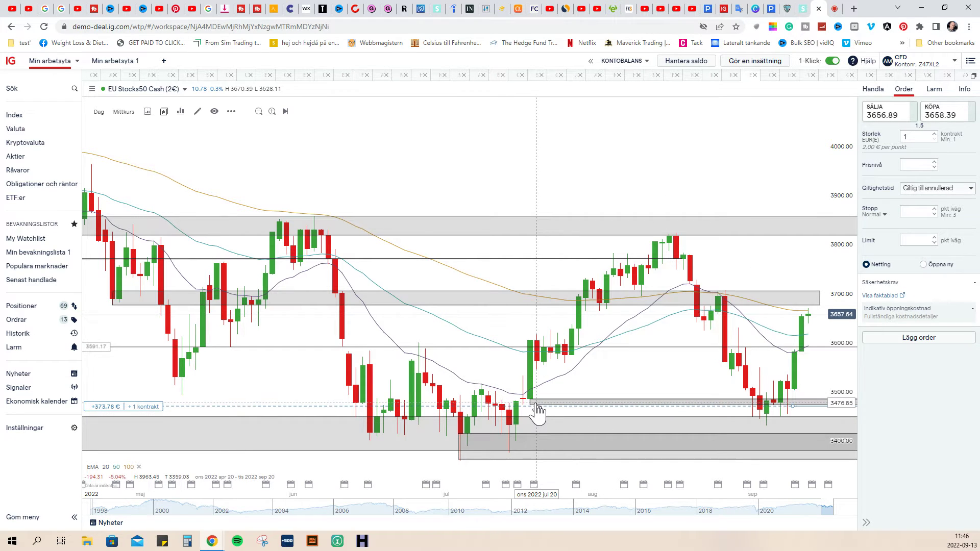
scroll(539, 412, up, 2)
scroll(528, 411, up, 2)
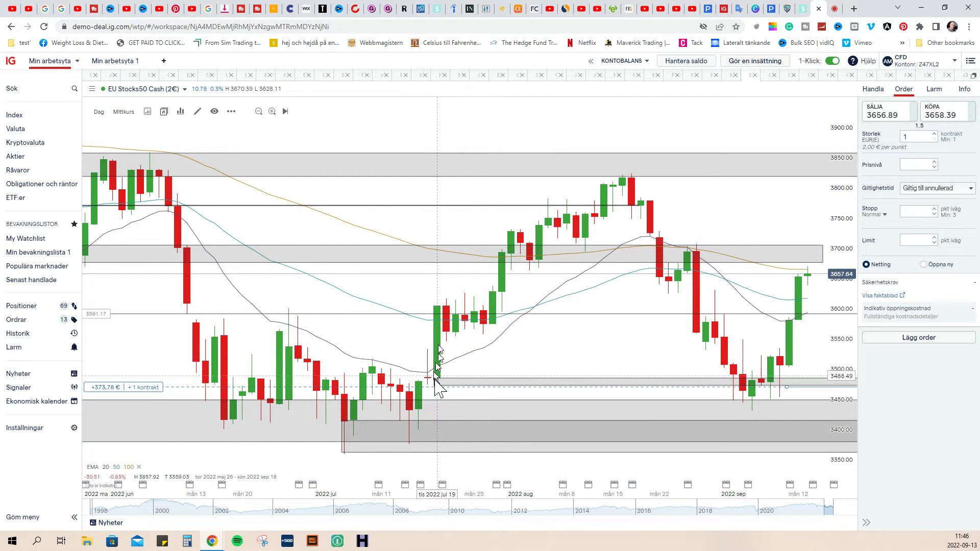
scroll(437, 306, down, 3)
scroll(460, 316, down, 3)
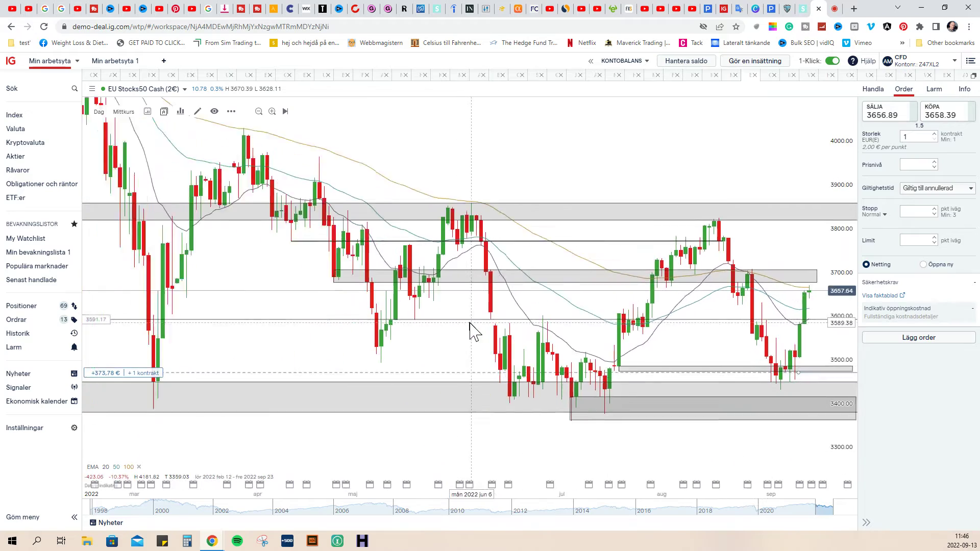
scroll(473, 332, down, 3)
scroll(472, 332, down, 2)
scroll(472, 329, down, 1)
scroll(473, 330, down, 1)
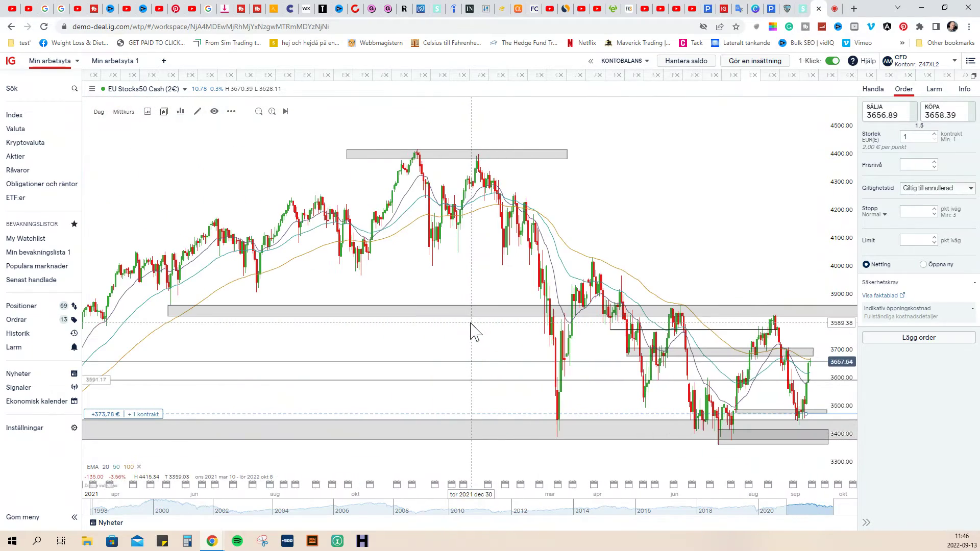
scroll(474, 331, down, 1)
scroll(474, 330, down, 2)
scroll(478, 328, down, 2)
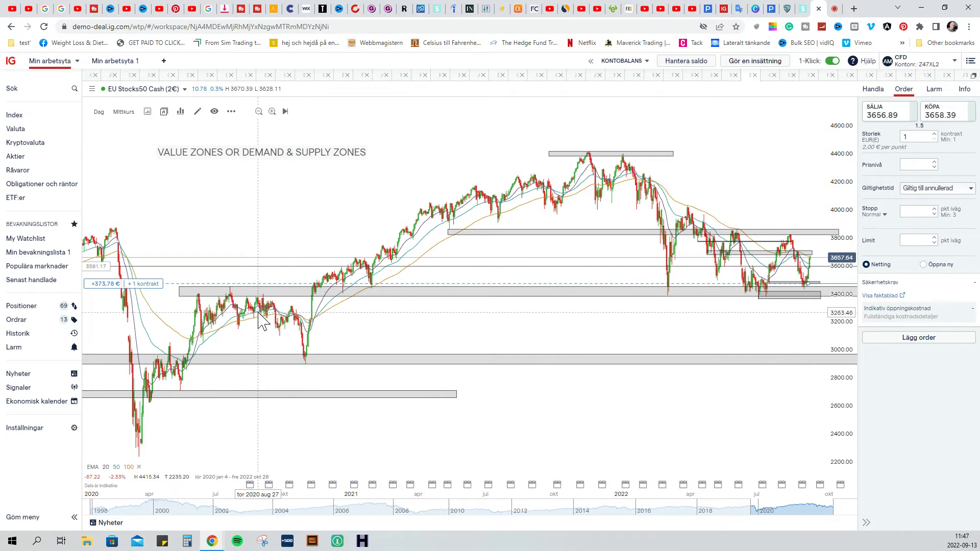
Step: Nudge the gray demand zone near 3400 slightly upward and extend its lower edge down
click(237, 297)
drag(239, 299, 232, 297)
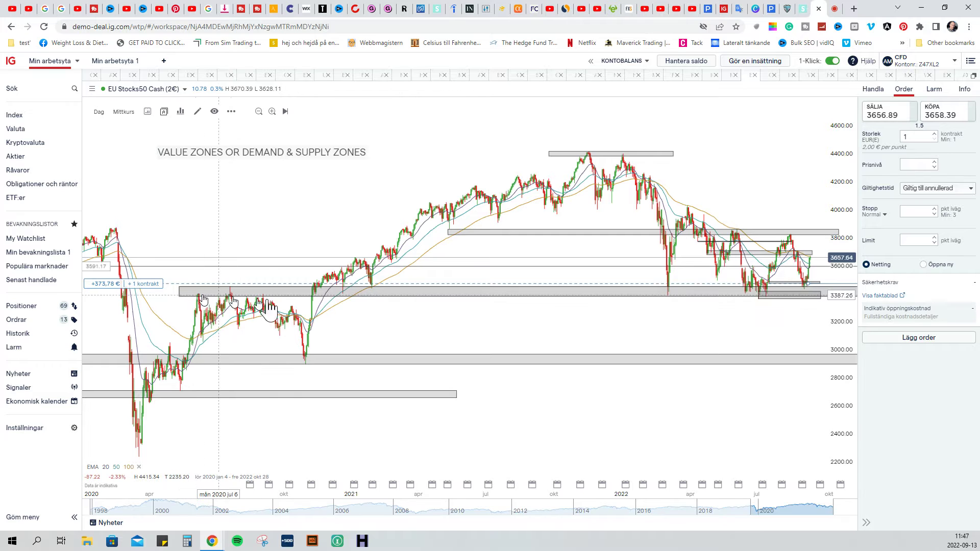
drag(231, 297, 233, 299)
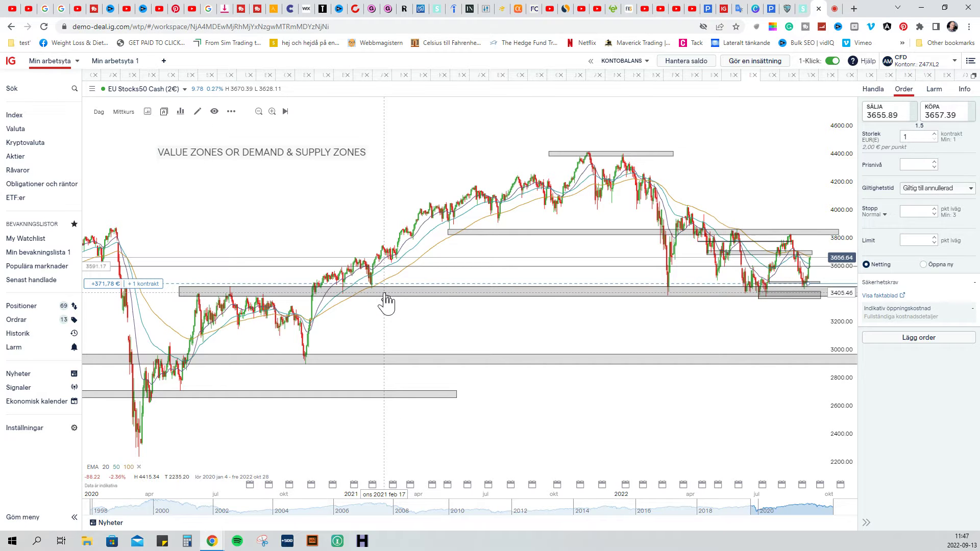
scroll(505, 327, up, 2)
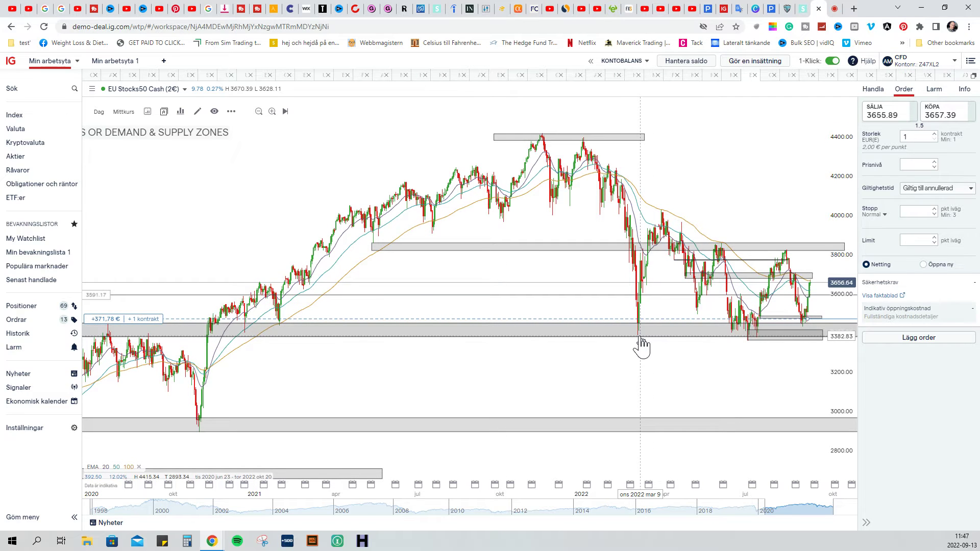
scroll(661, 357, up, 1)
scroll(665, 421, up, 1)
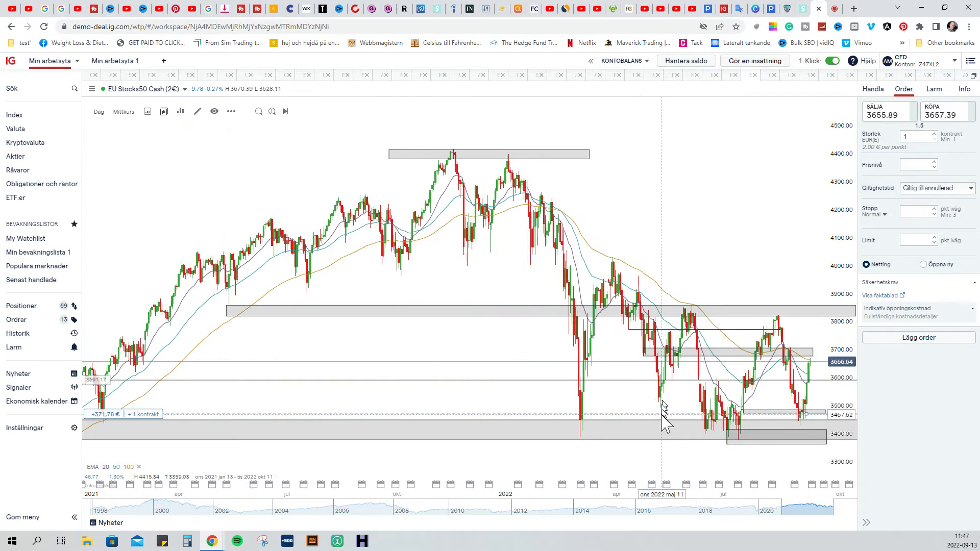
scroll(651, 417, up, 1)
scroll(651, 418, up, 1)
scroll(650, 416, up, 1)
scroll(650, 414, up, 2)
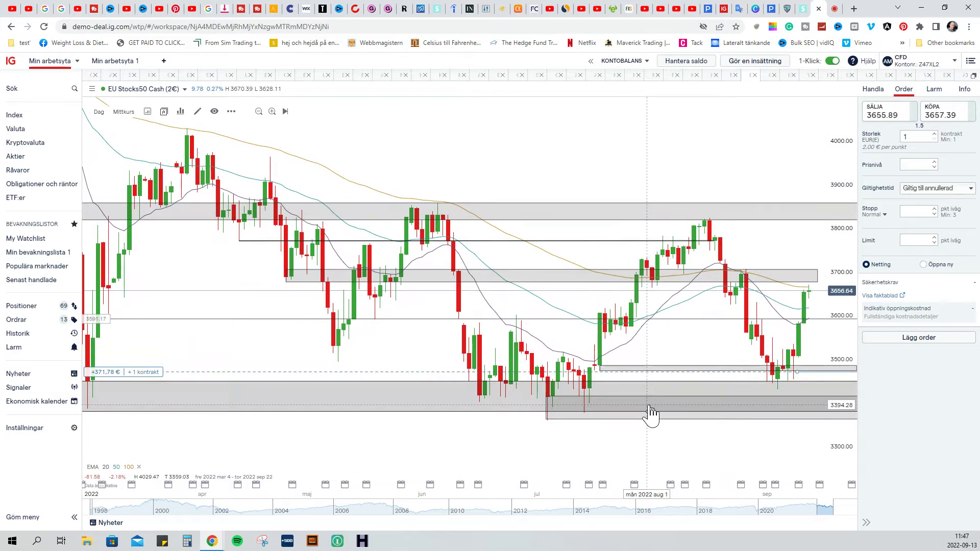
scroll(650, 413, up, 1)
scroll(649, 415, up, 1)
scroll(652, 416, up, 1)
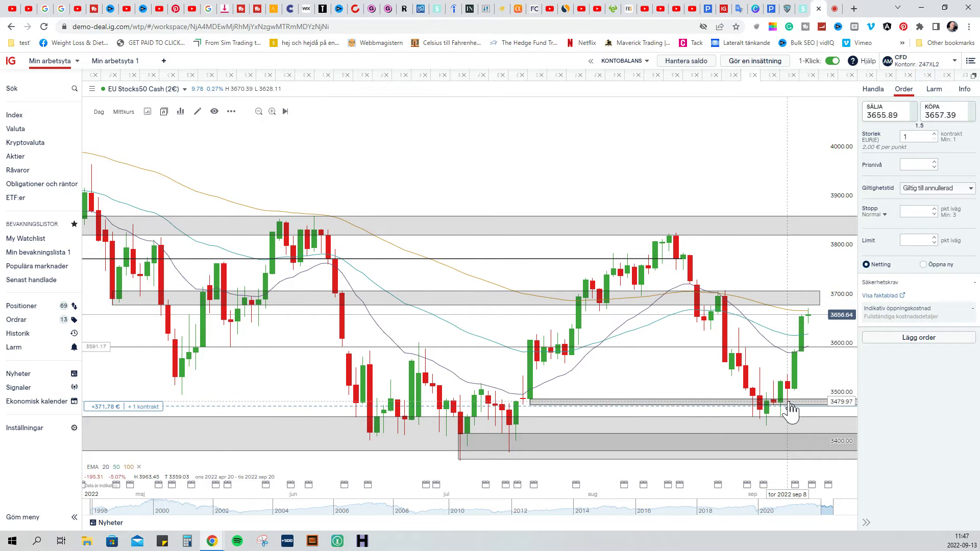
scroll(790, 410, up, 2)
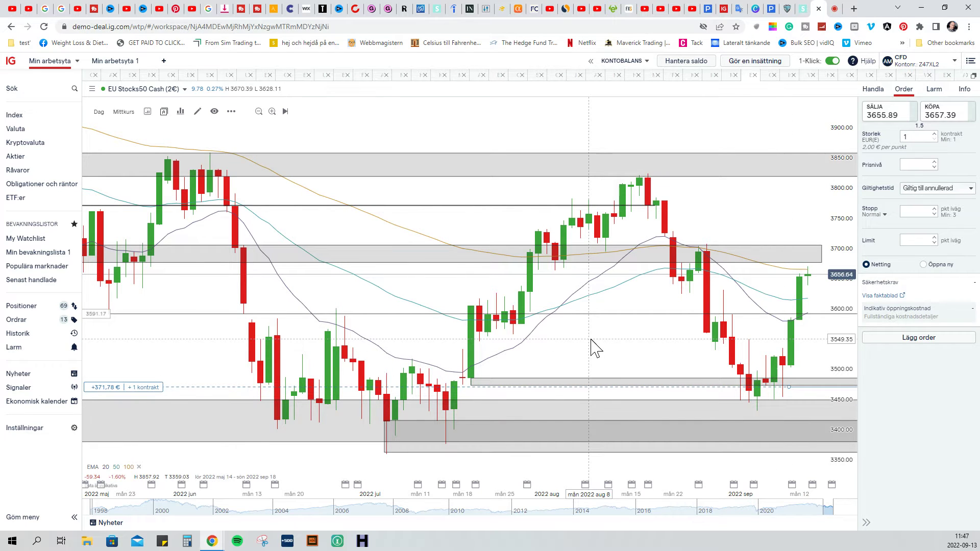
click(99, 112)
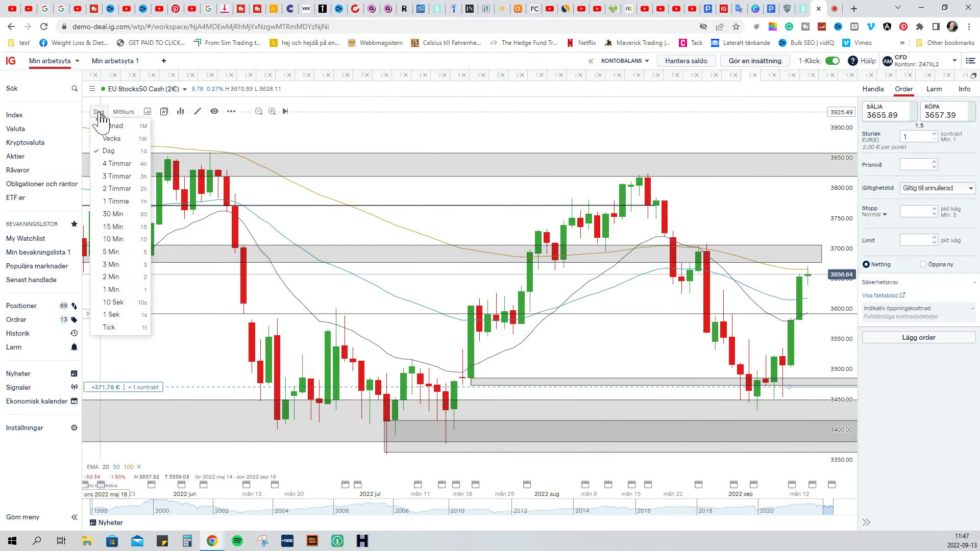
Step: Switch EU Stocks50 to '4 Timmar' candles and adjust the shaded zone near 3480
click(105, 164)
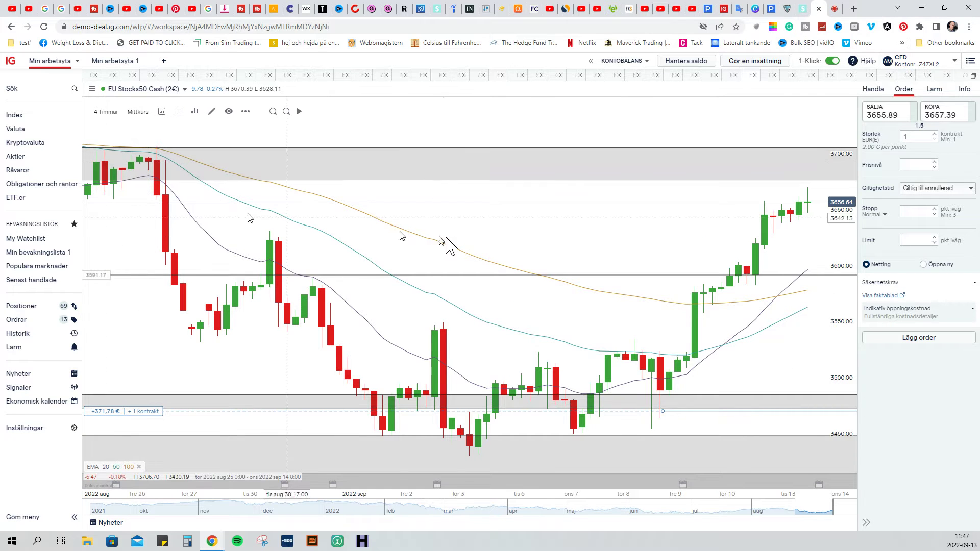
scroll(468, 249, up, 1)
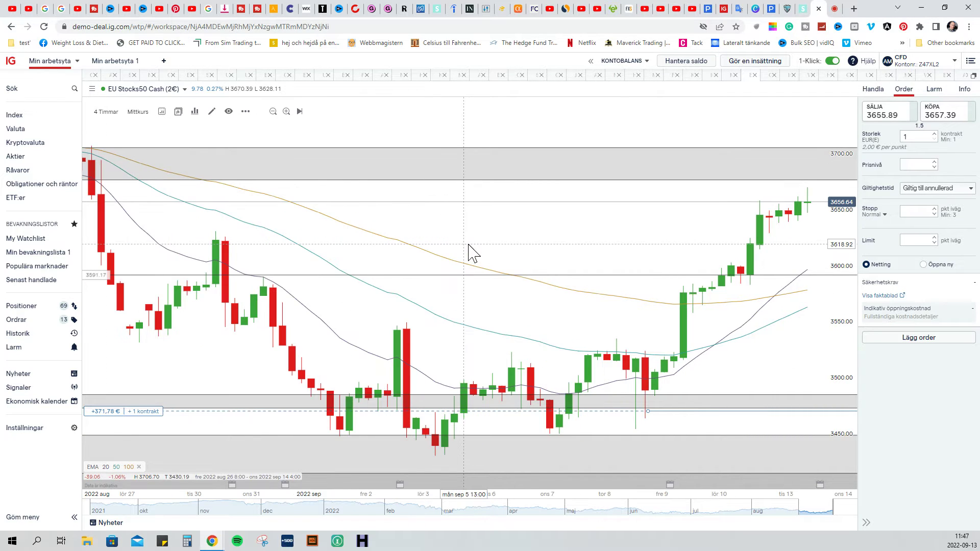
scroll(468, 253, up, 1)
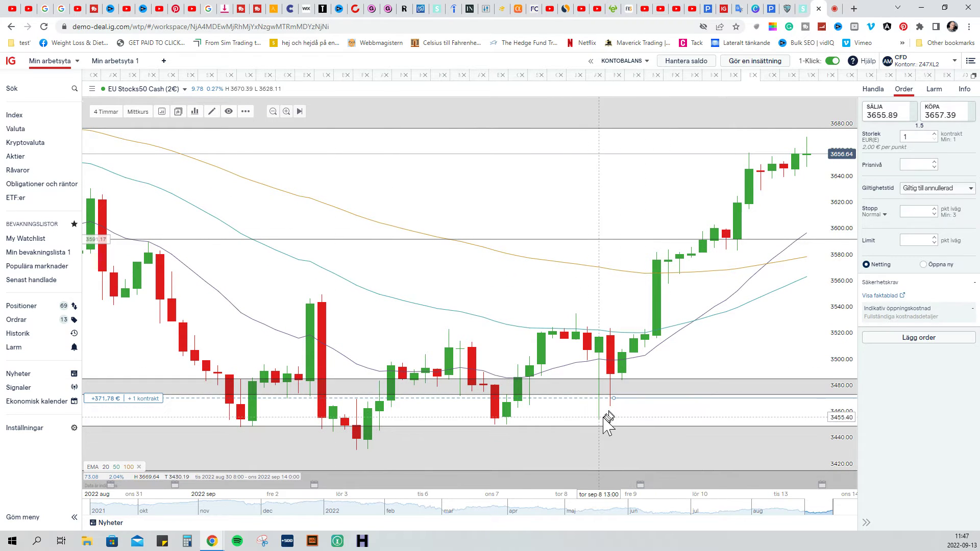
drag(598, 390, 597, 392)
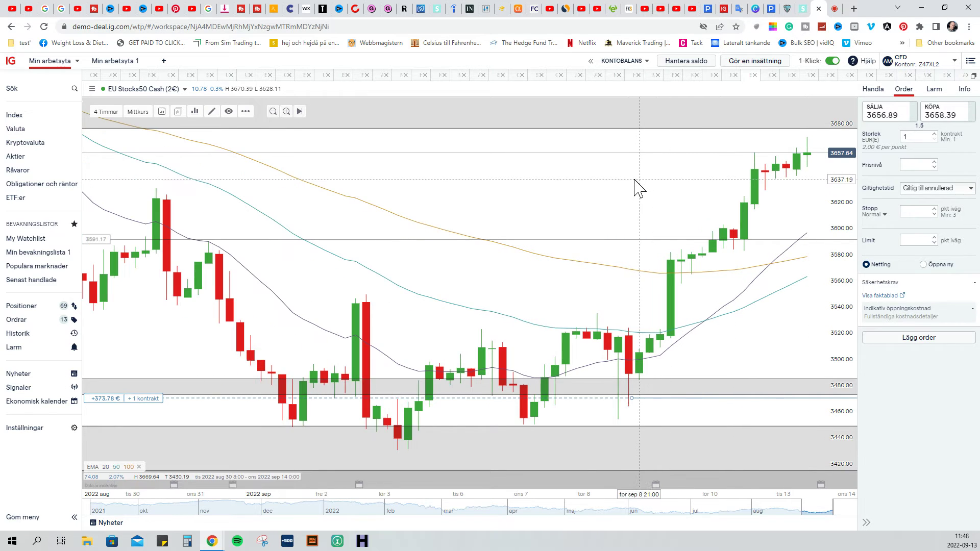
scroll(637, 187, up, 1)
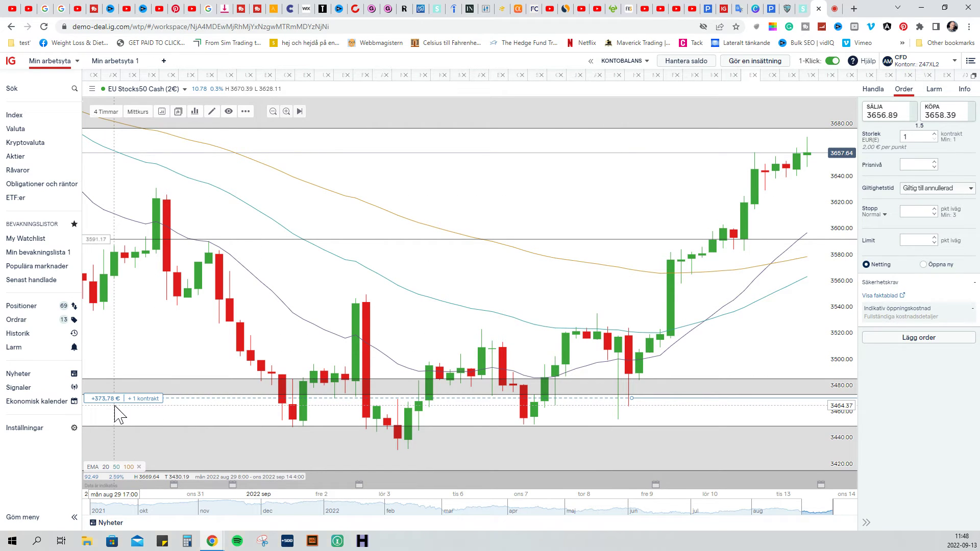
scroll(528, 273, down, 2)
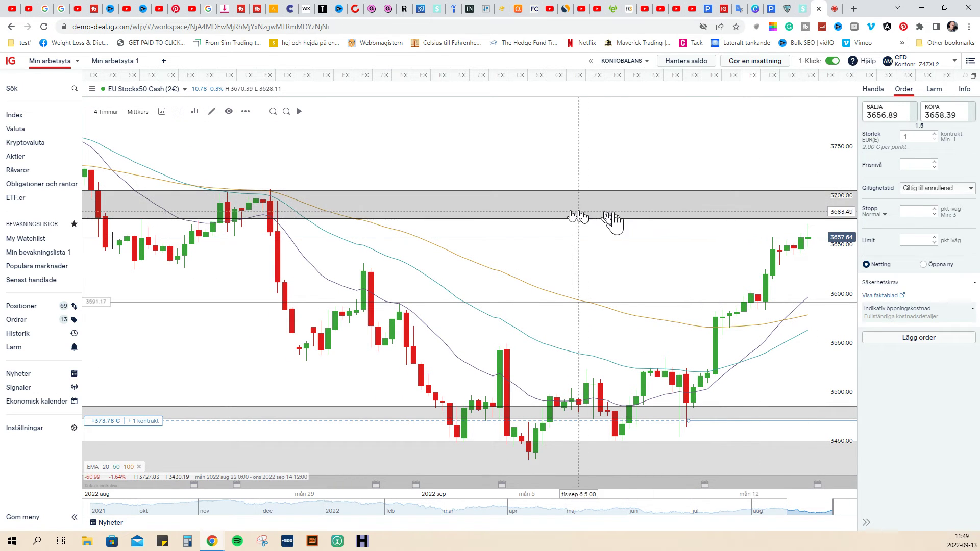
scroll(551, 218, down, 1)
scroll(551, 219, down, 1)
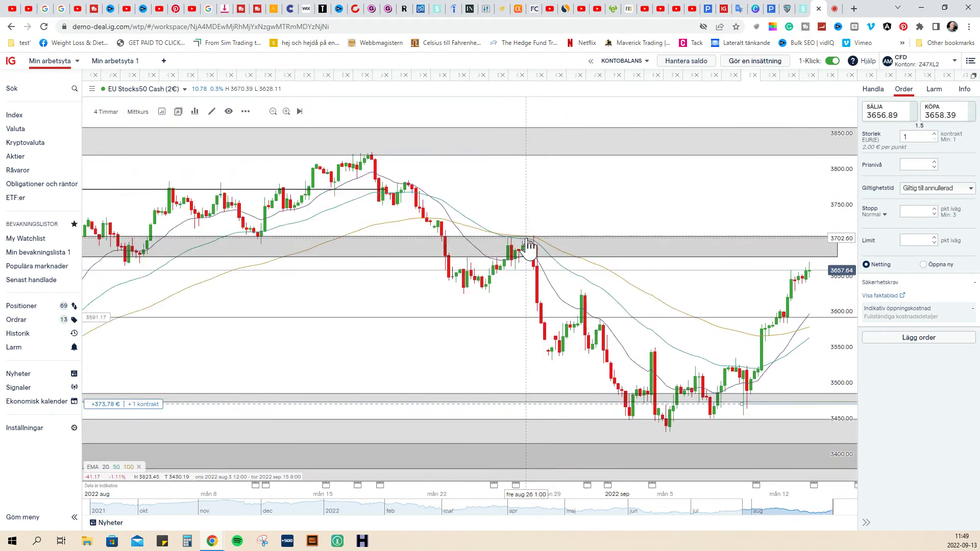
scroll(527, 245, down, 1)
scroll(527, 247, down, 1)
scroll(513, 249, down, 1)
scroll(496, 255, down, 1)
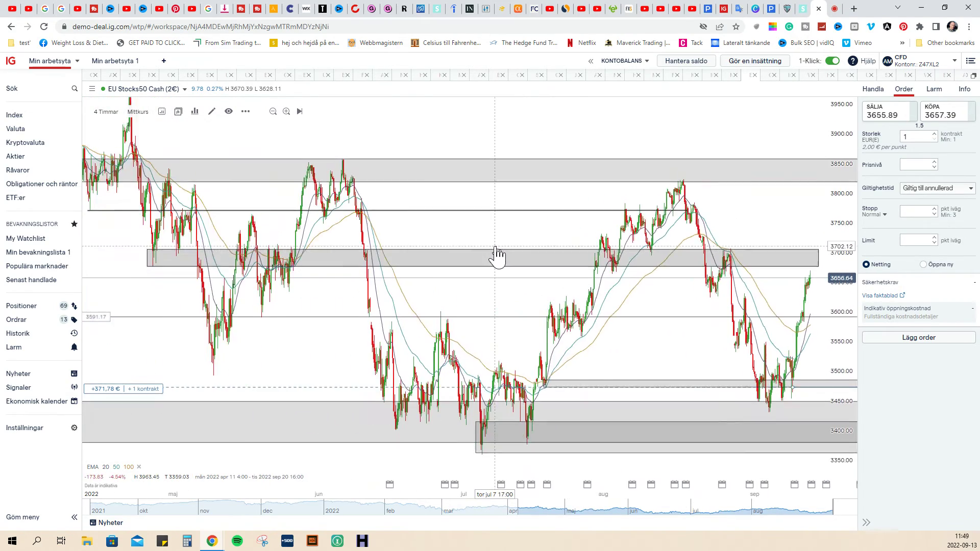
scroll(496, 255, down, 1)
scroll(496, 255, down, 1)
scroll(306, 292, down, 1)
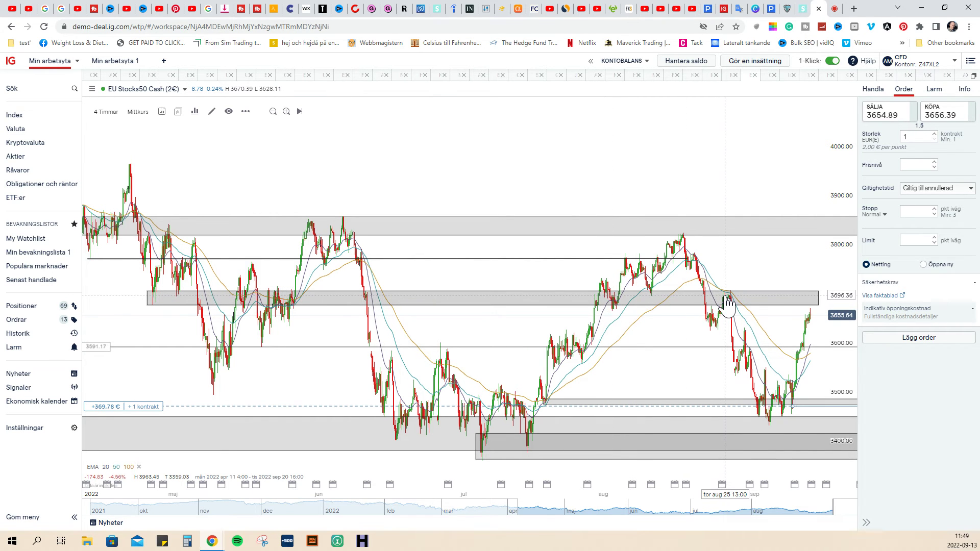
scroll(728, 302, up, 2)
scroll(727, 303, up, 2)
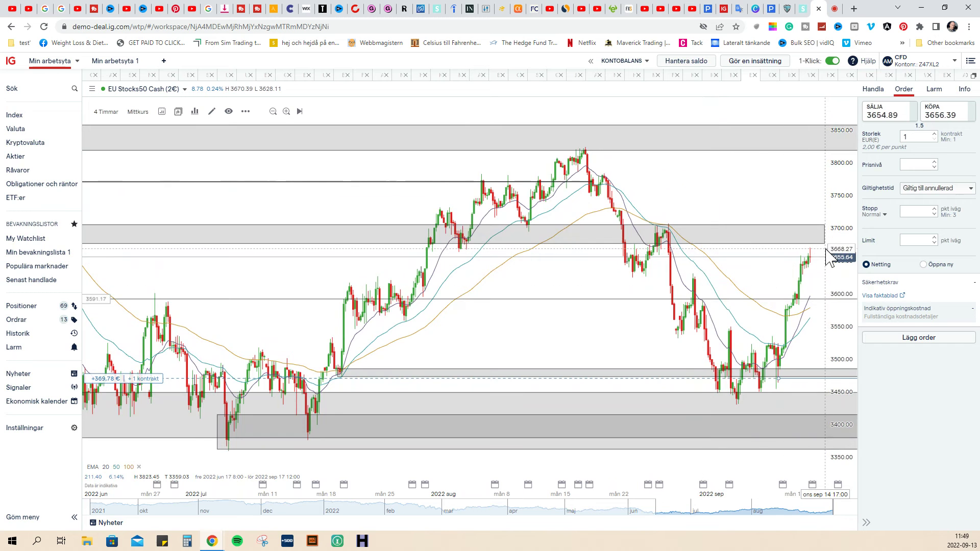
scroll(829, 259, up, 2)
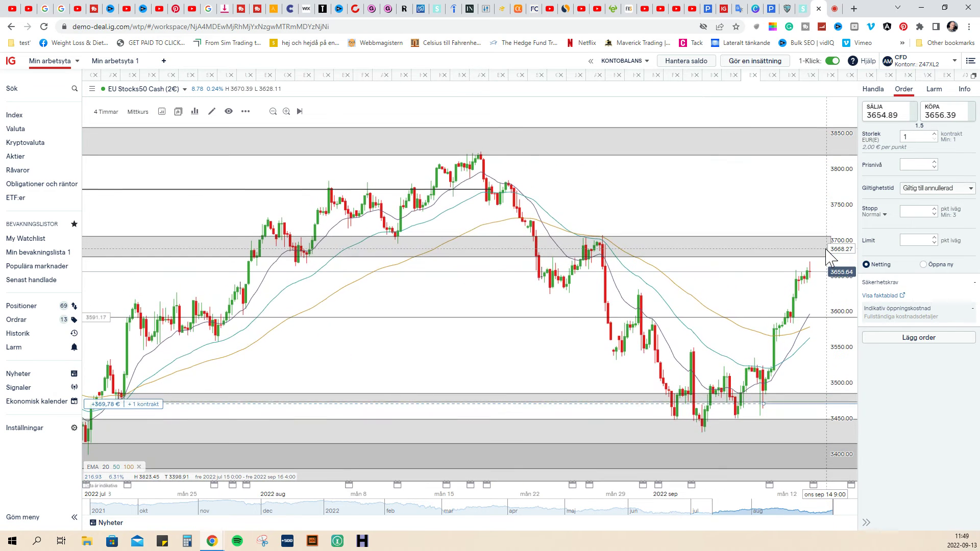
scroll(823, 258, up, 1)
scroll(501, 365, up, 2)
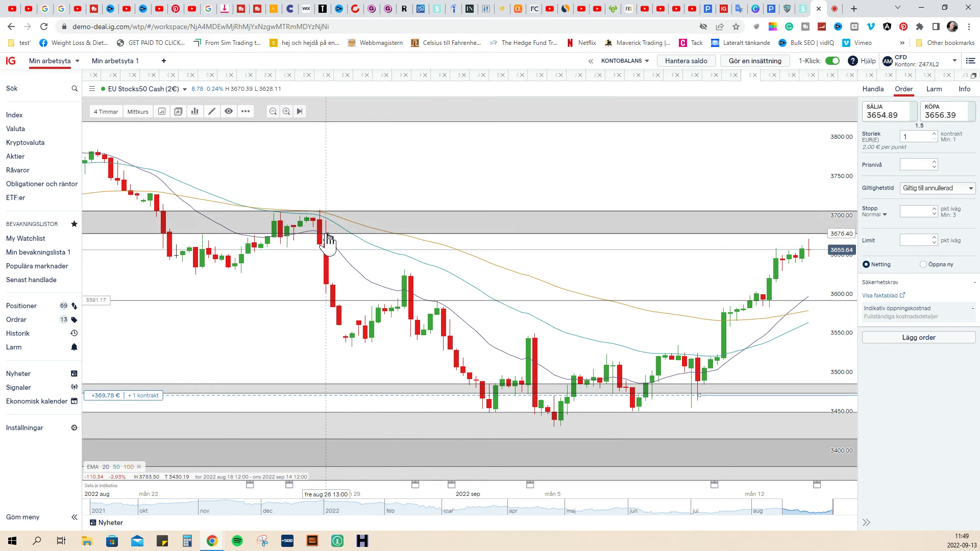
scroll(616, 404, up, 2)
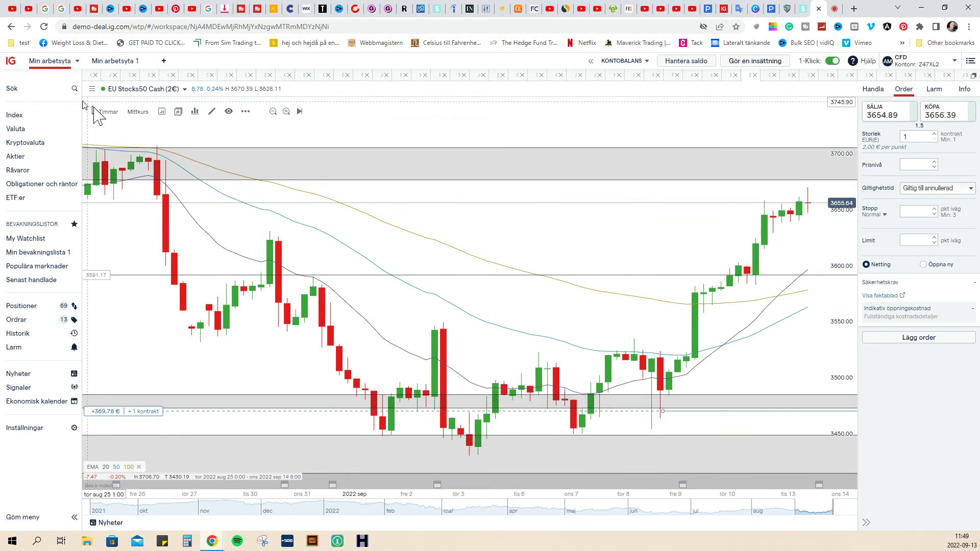
Step: Change the timeframe from '4 Timmar' to 'Dag' to show daily candles
click(105, 110)
click(107, 151)
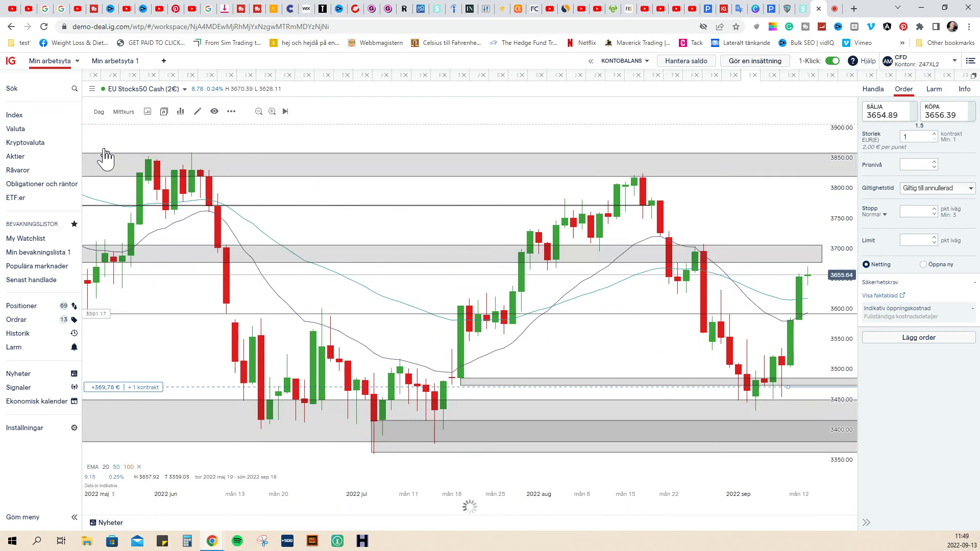
scroll(467, 277, up, 2)
scroll(459, 274, up, 2)
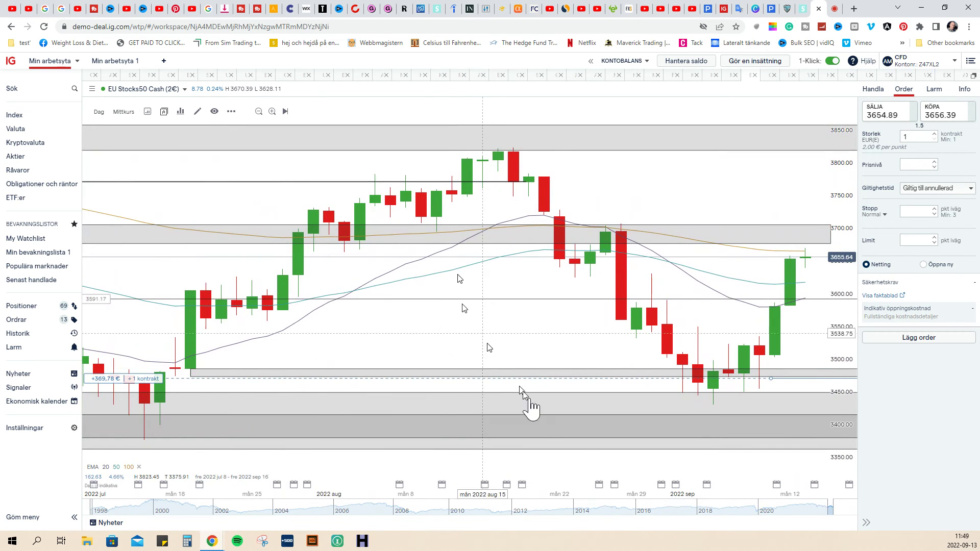
mouse_move(640, 452)
mouse_down()
mouse_move(761, 426)
mouse_move(699, 399)
mouse_up()
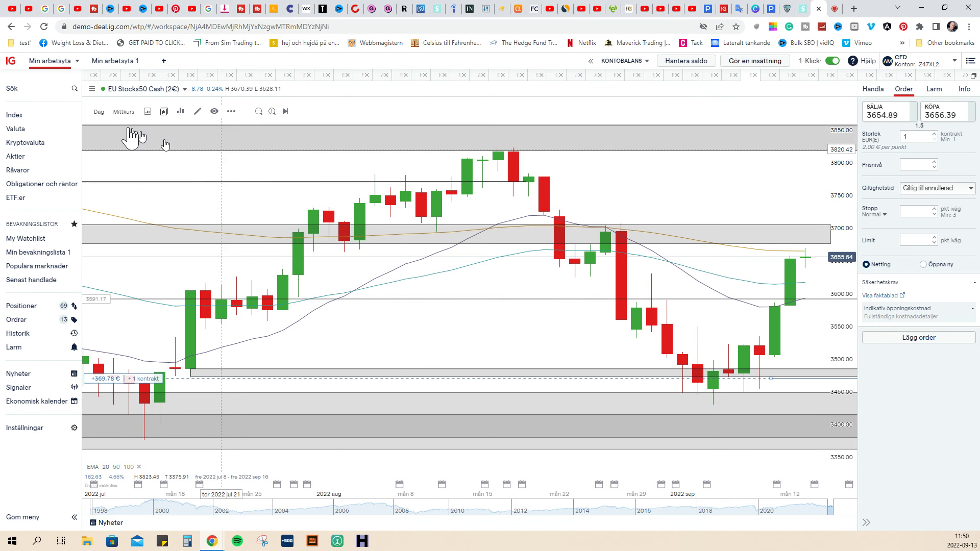
Step: Switch to '4 Timmar' candles and select the early-September long position entry line
click(94, 112)
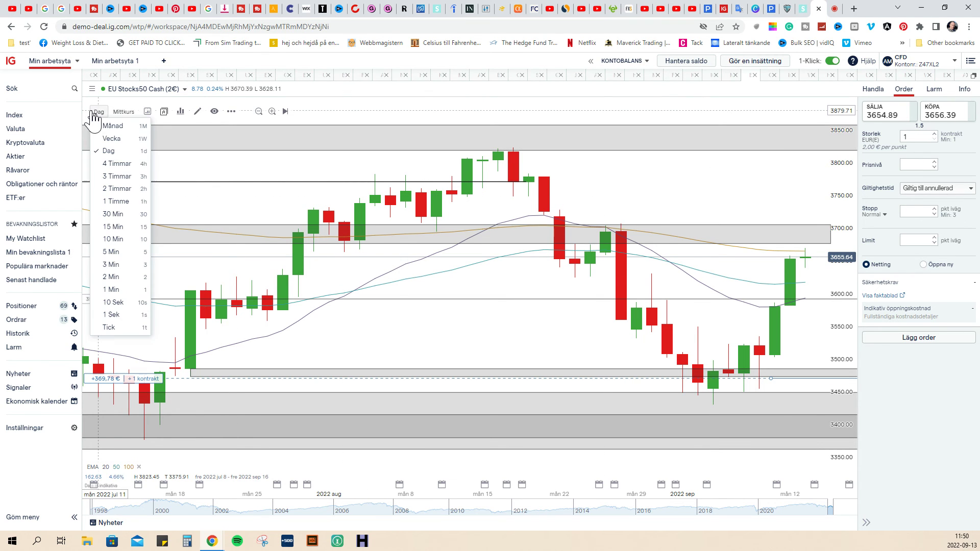
click(117, 164)
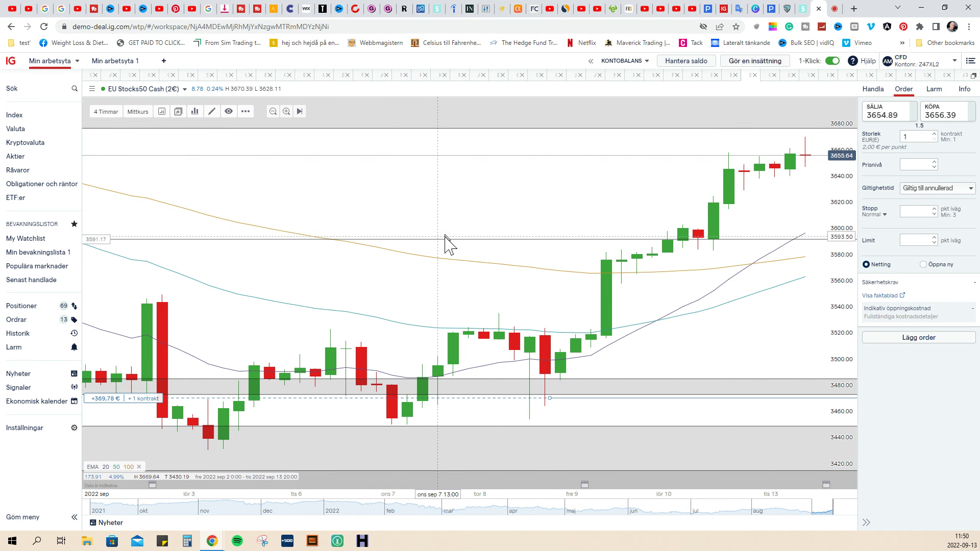
scroll(445, 244, up, 1)
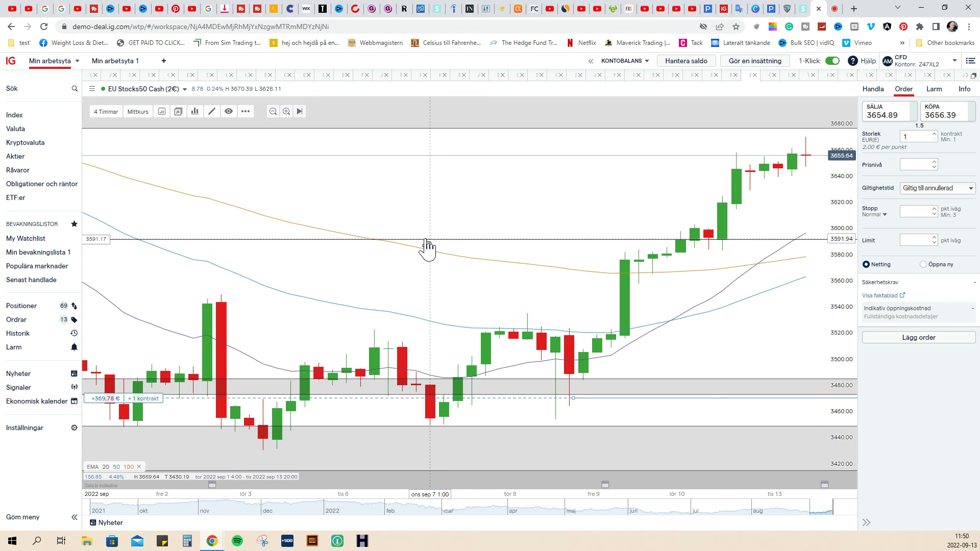
click(572, 397)
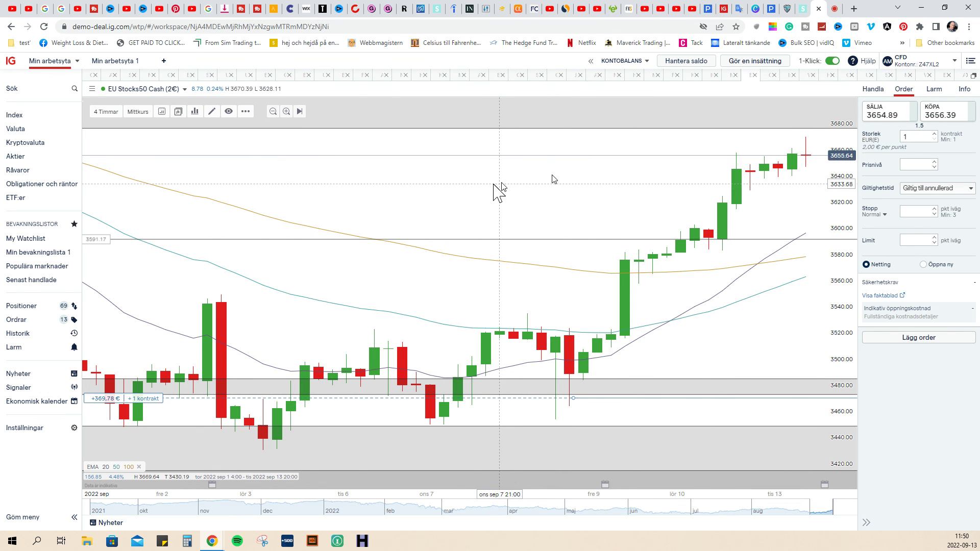
scroll(490, 198, down, 2)
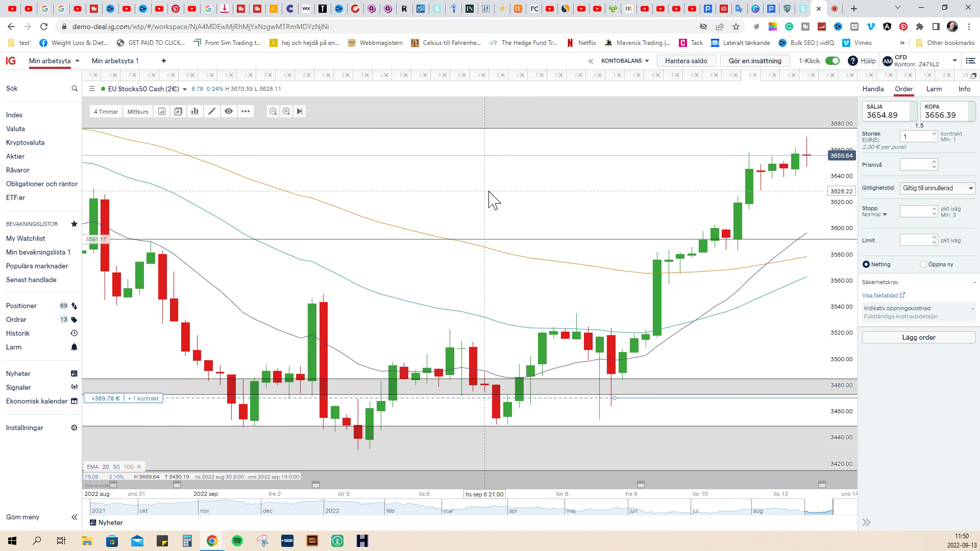